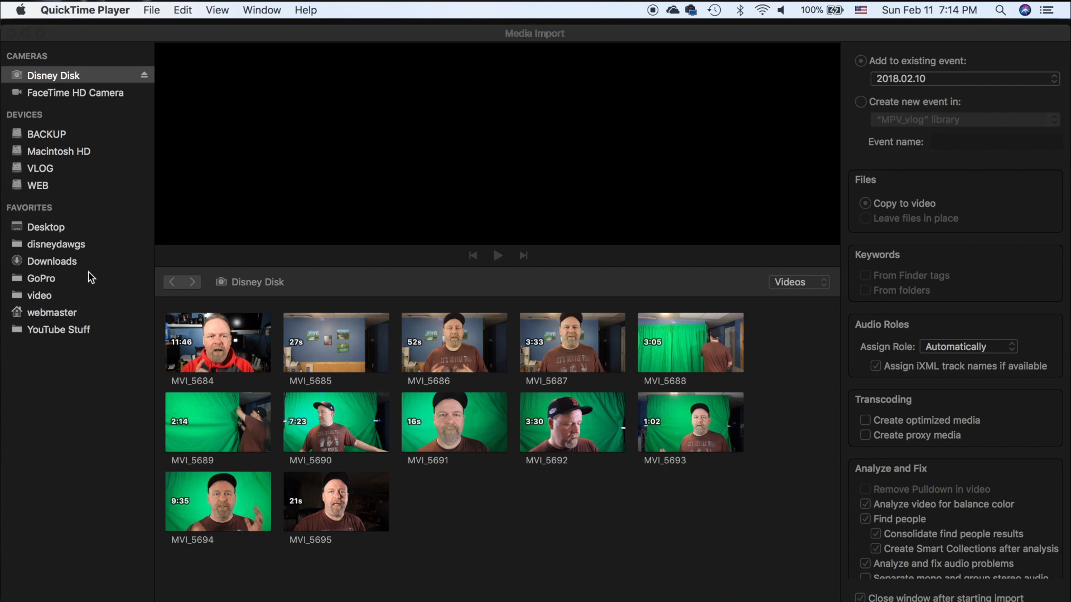
Close the Media Import window and create an event named 2018.02.11 with a new project also named 2018.02.11.
click(107, 49)
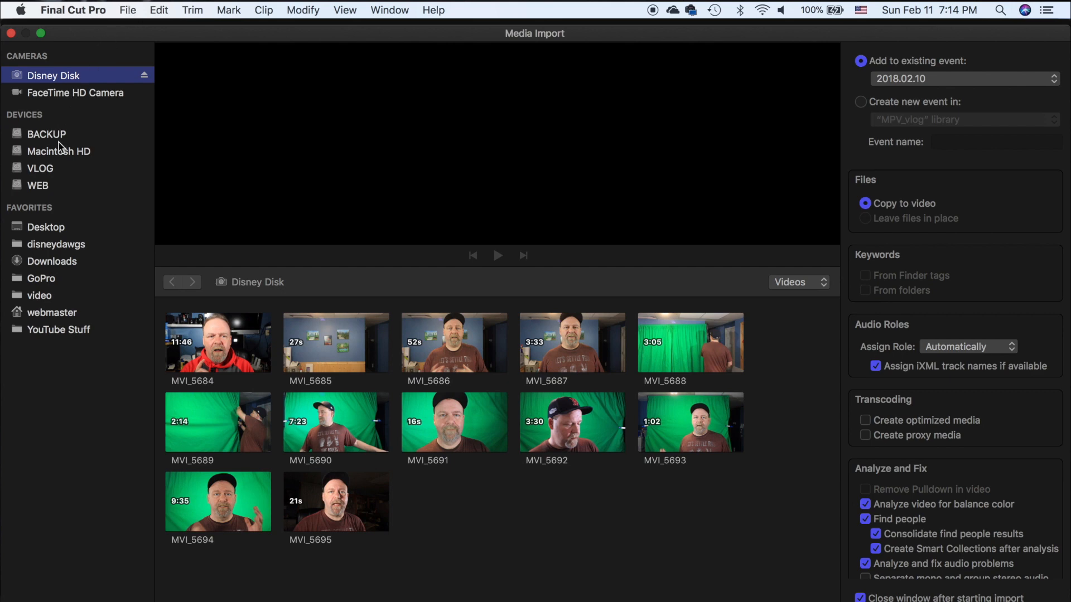
click(12, 33)
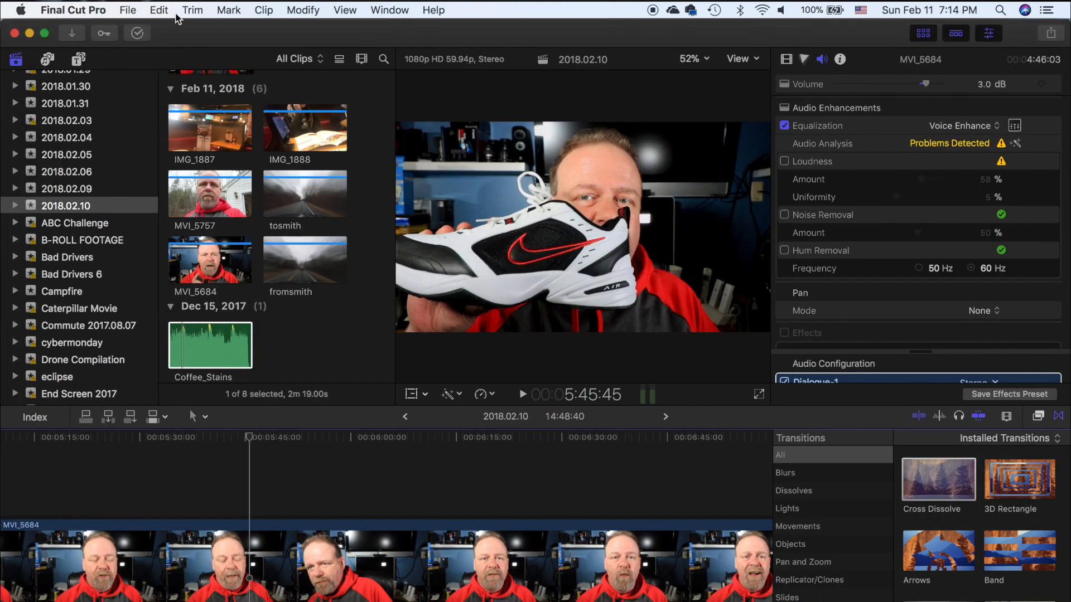
click(132, 12)
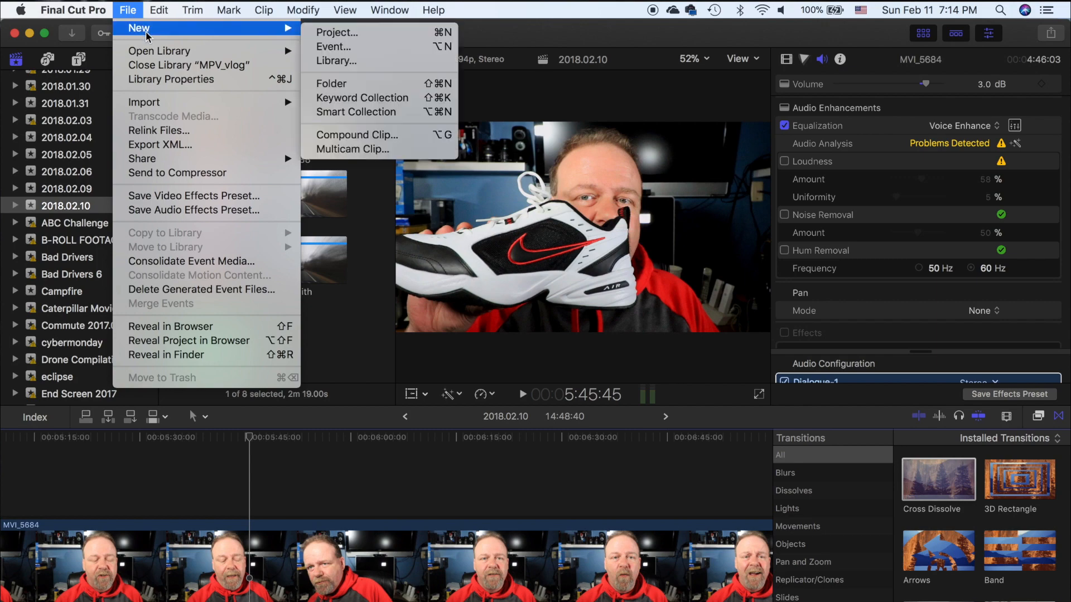
mouse_move(157, 32)
click(337, 48)
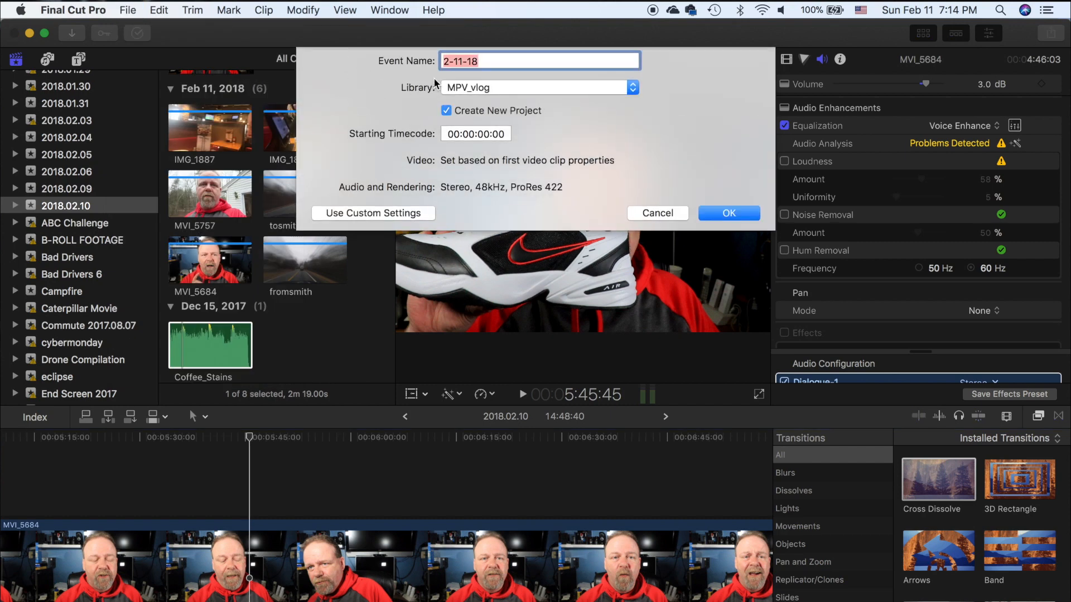
text(2018.02.11)
key(Return)
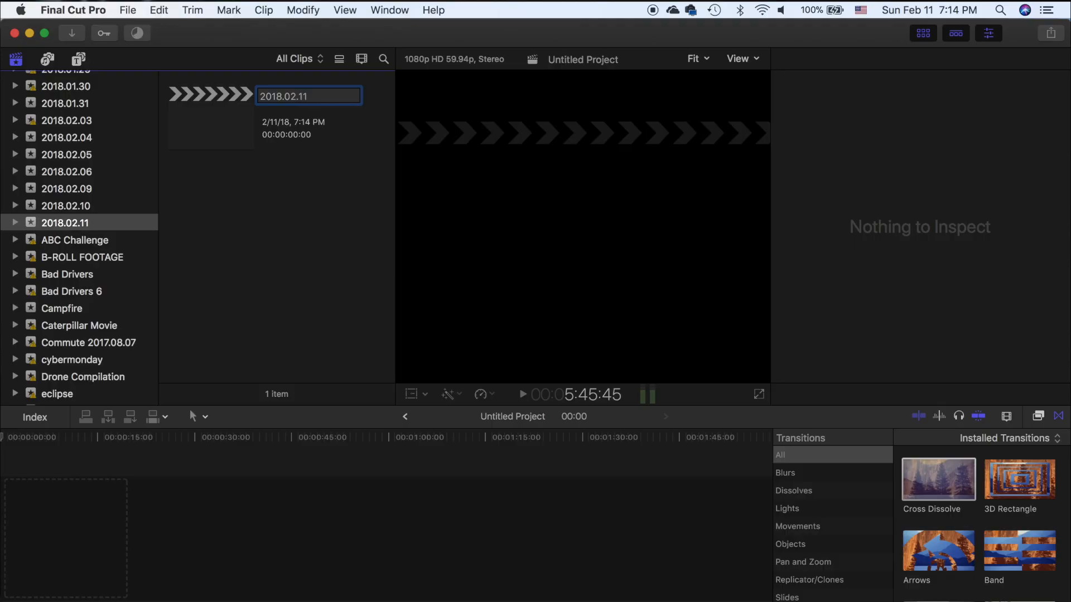
key(Return)
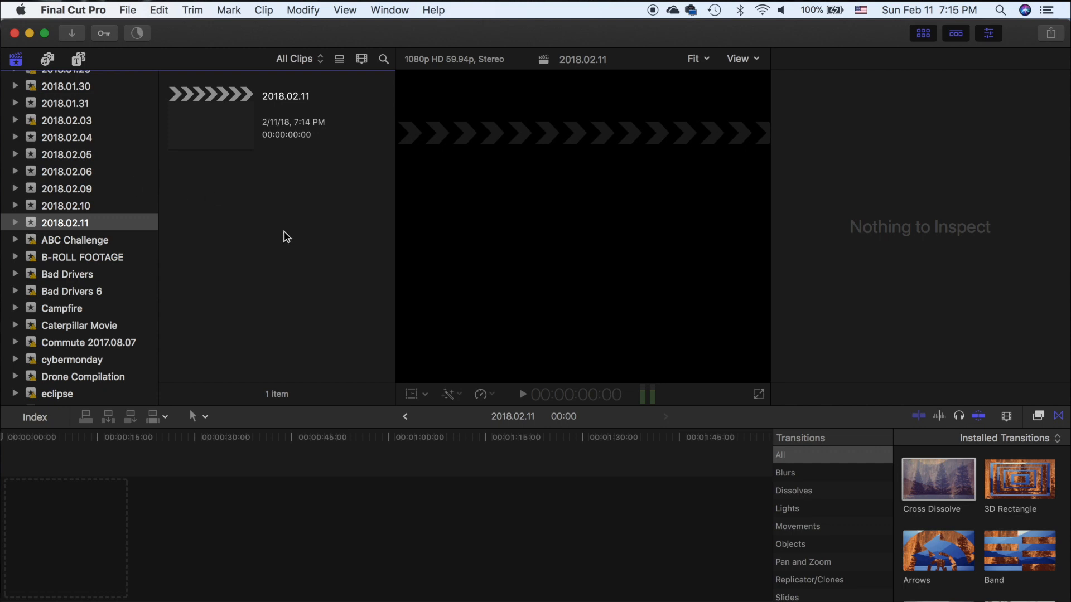
Import the 2018.02.11 folder from the video favorite into the 2018.02.11 event.
key(super+i)
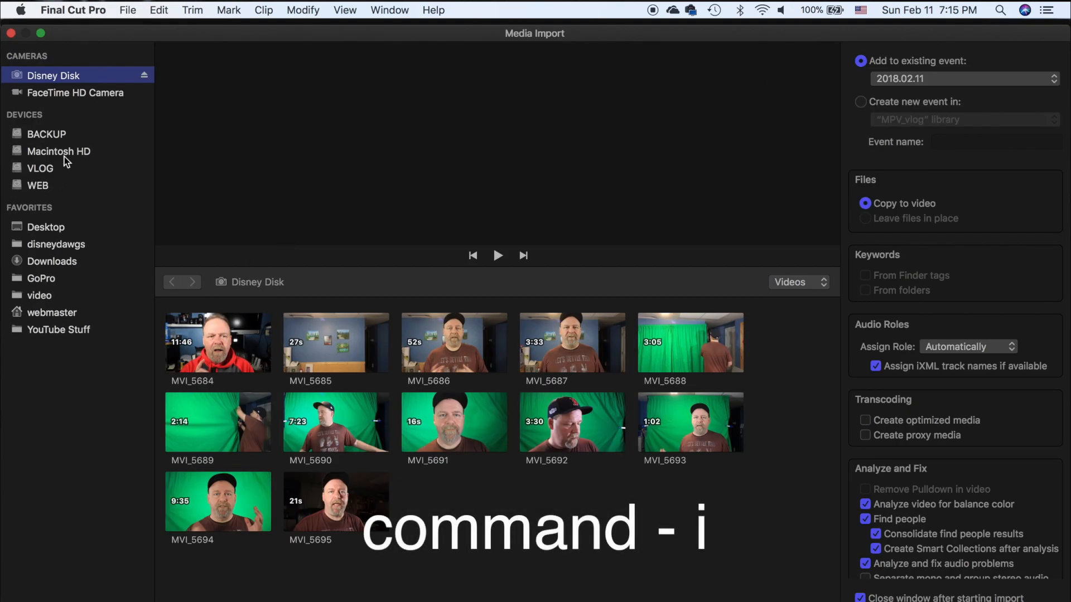
click(39, 295)
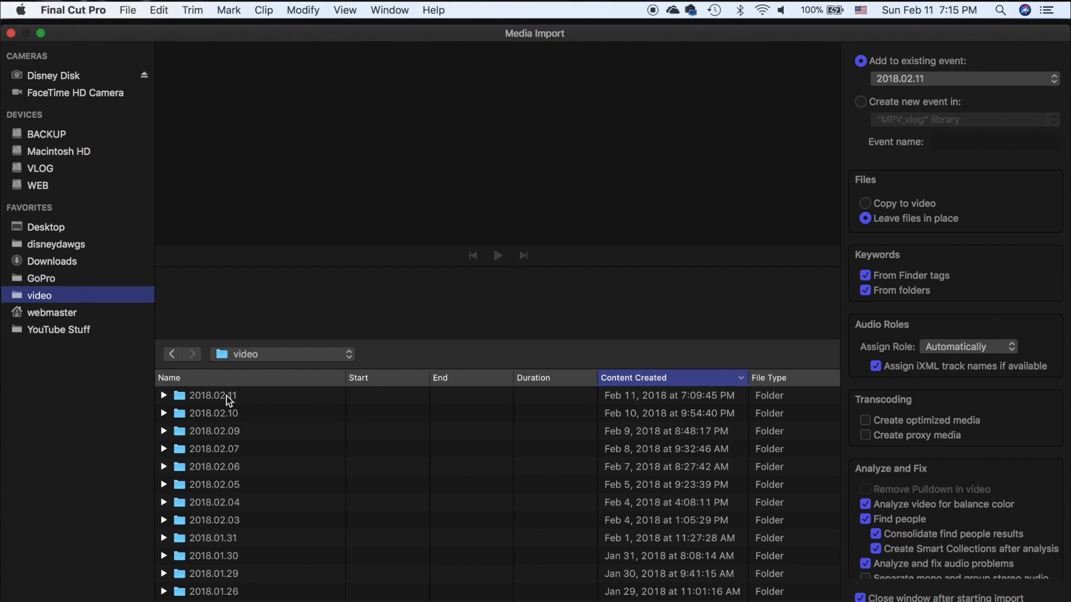
click(227, 398)
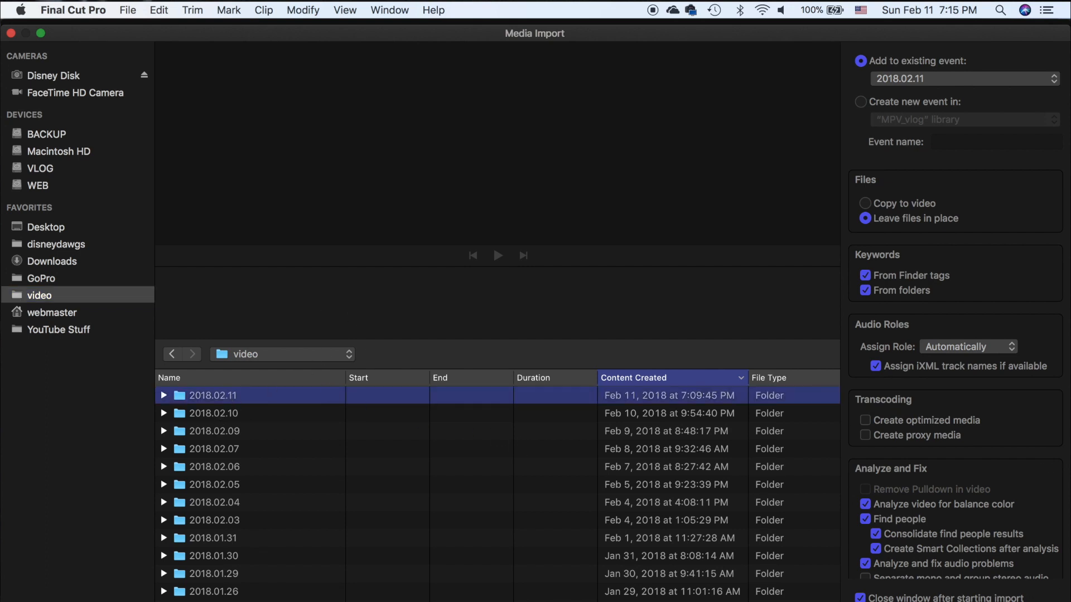
key(Return)
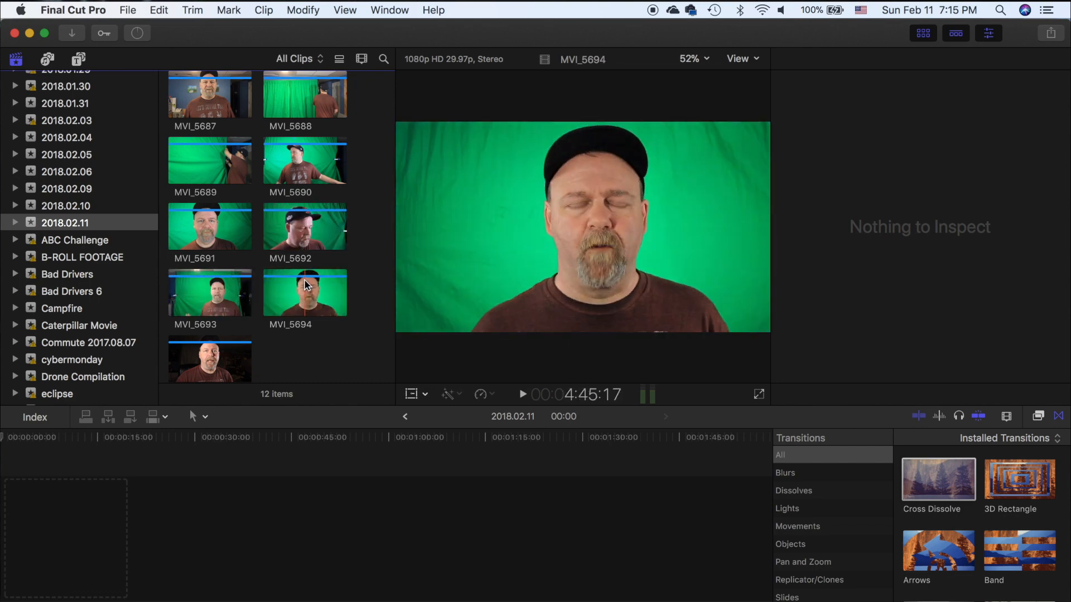
Select a range of about 5:04 in the browser clip MVI_5694, running to the clip's end.
drag(302, 278, 347, 283)
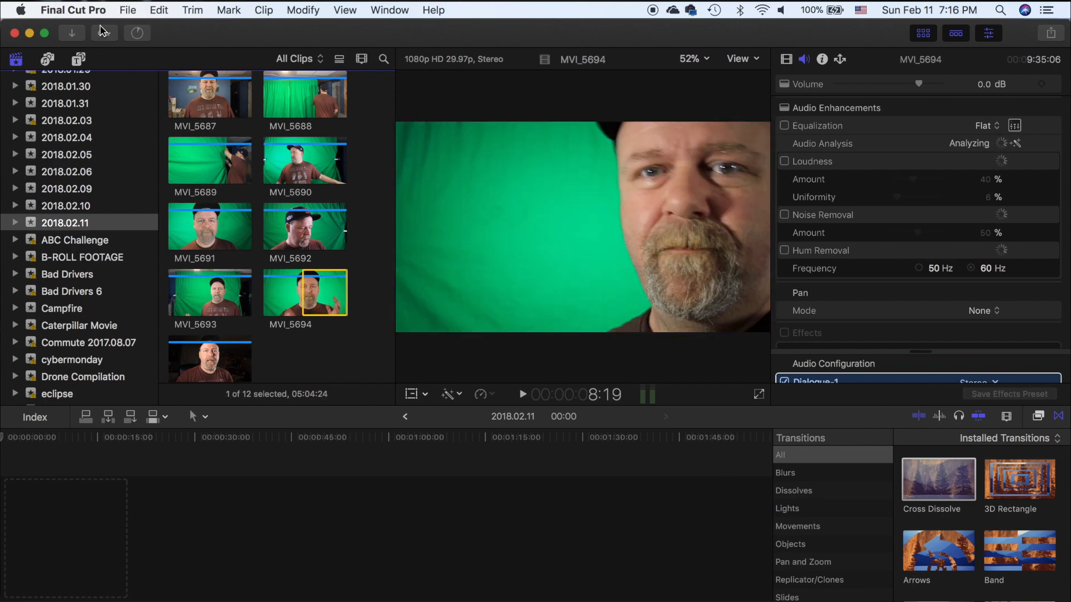
Add the Whites generator from Solids to the empty project timeline.
click(78, 61)
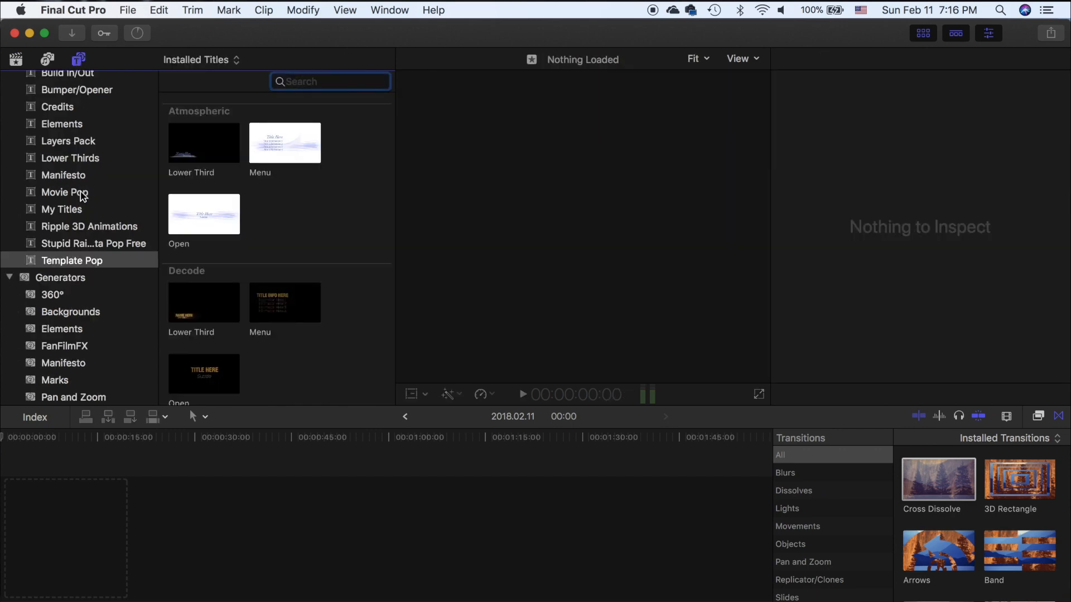
scroll(72, 312, down, 3)
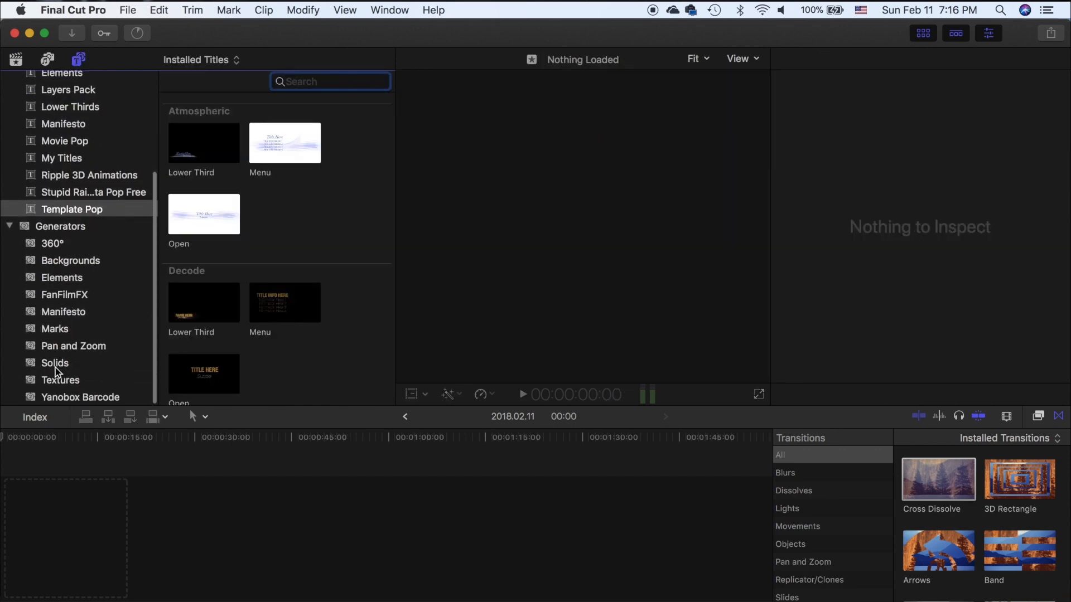
click(55, 365)
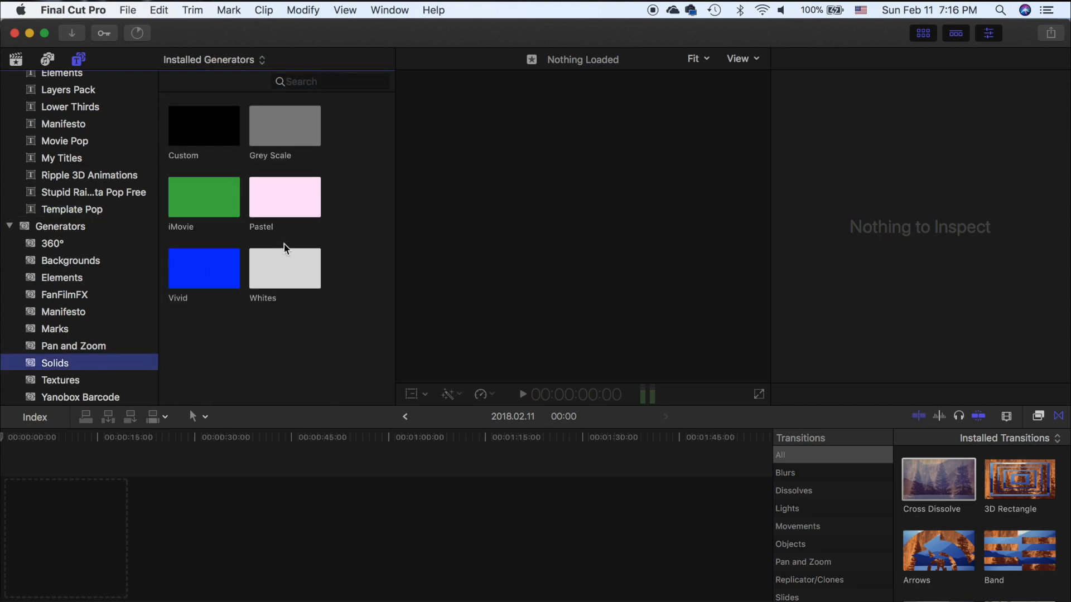
click(288, 273)
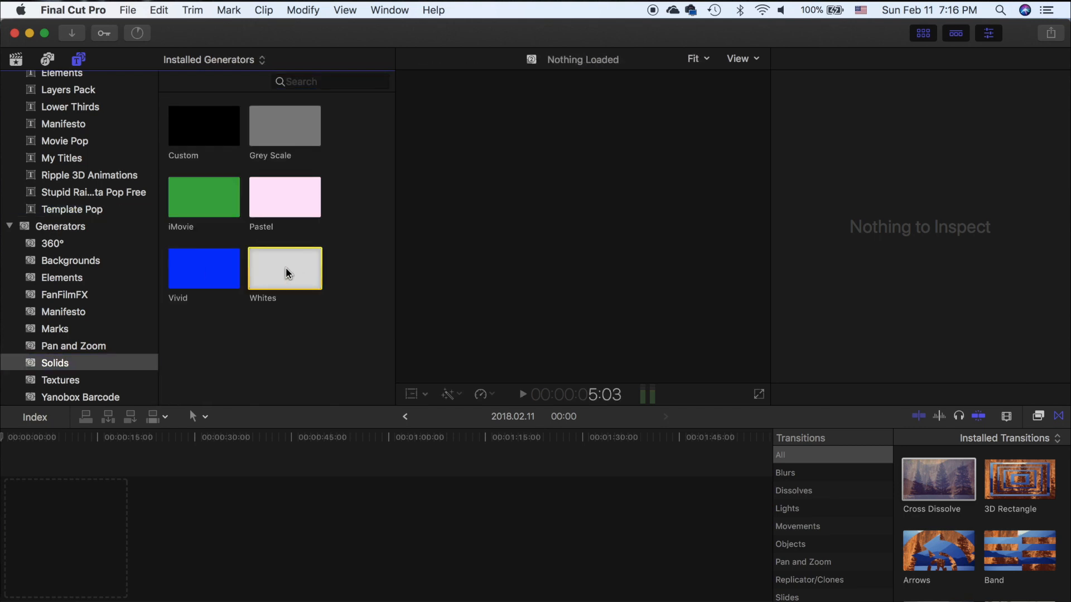
drag(280, 270, 177, 535)
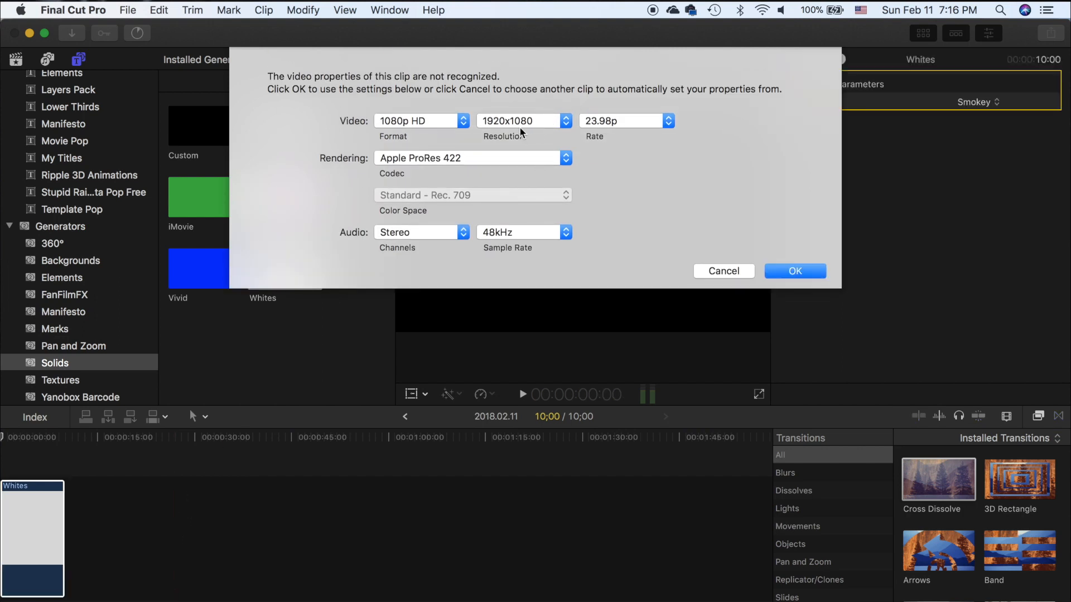
Set the project's frame rate to 29.97p and accept the video properties.
click(624, 121)
click(623, 175)
click(613, 125)
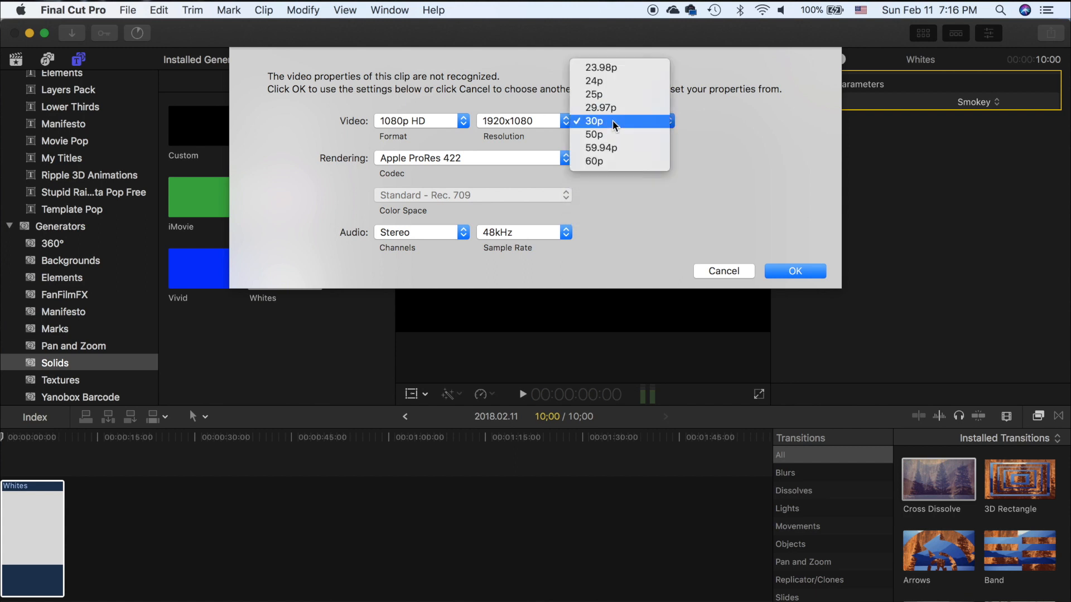
click(610, 110)
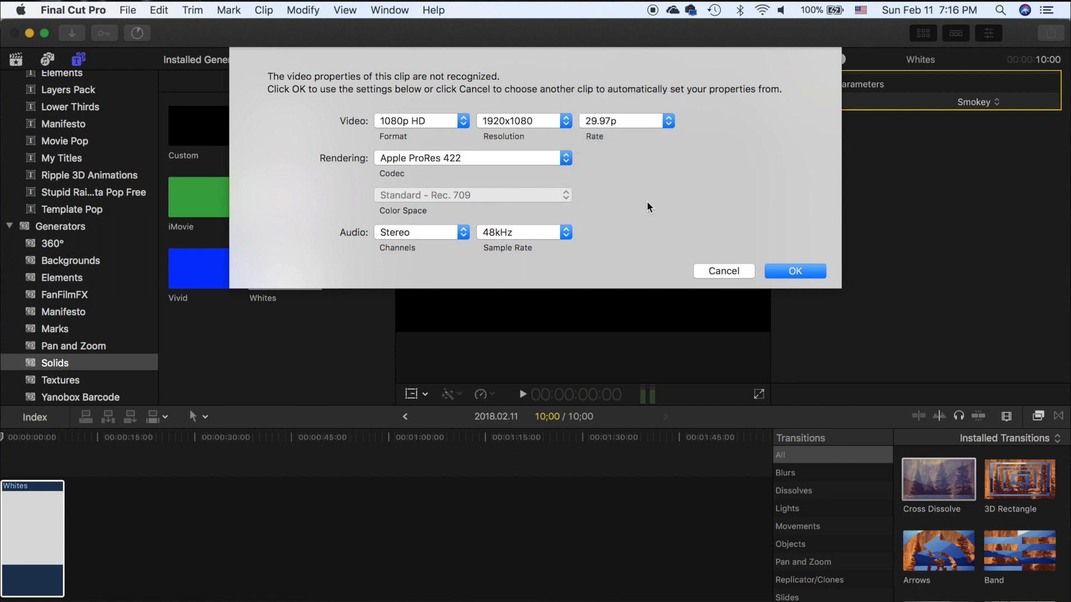
click(794, 273)
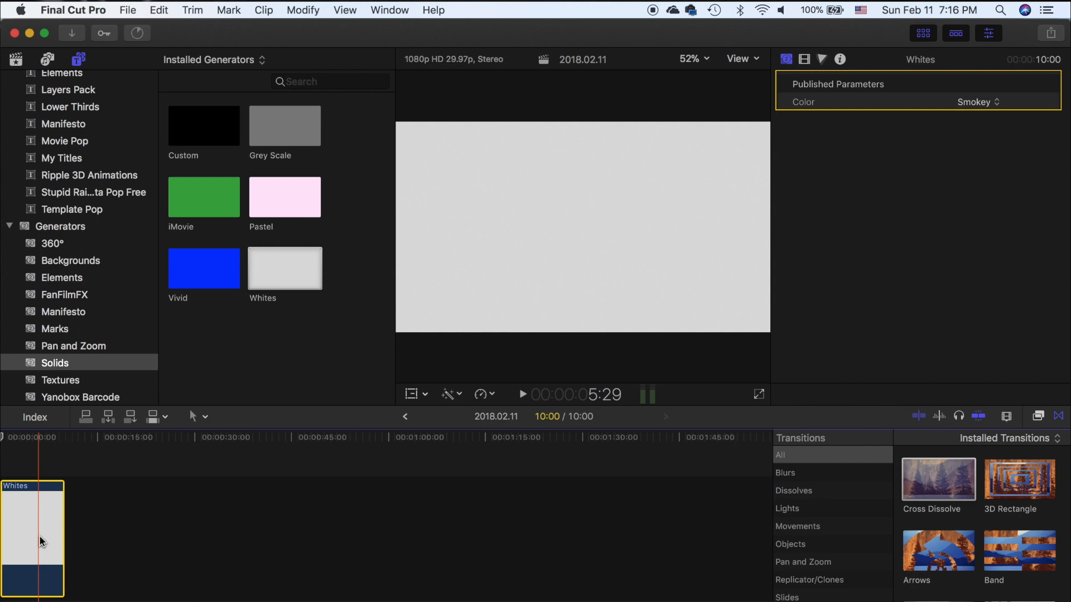
Try to set the duration of the Whites clip to 5:00:00.
key(ctrl+d)
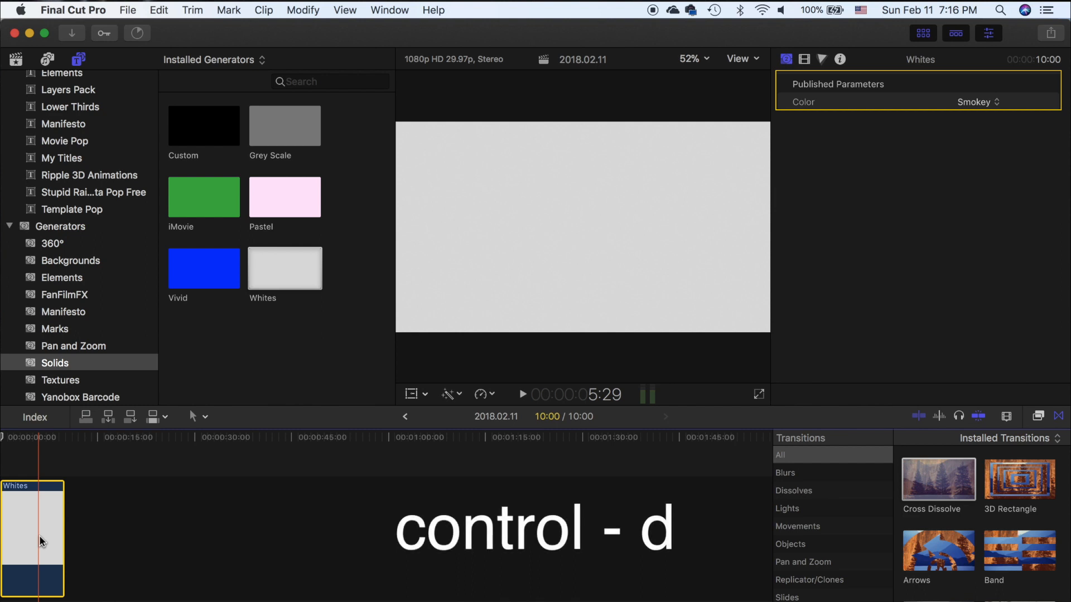
key(ctrl+d)
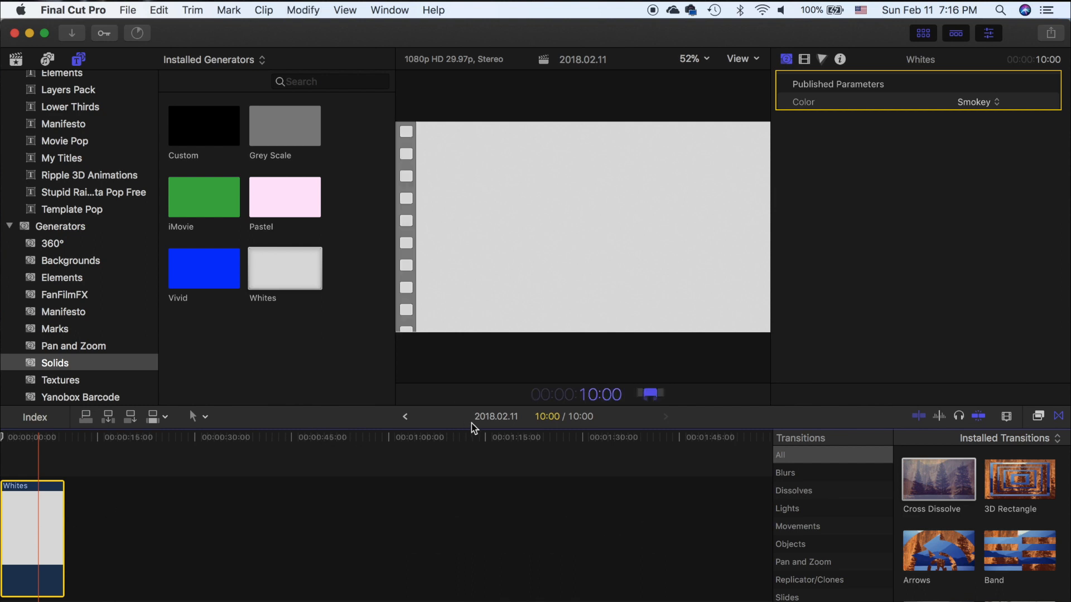
key(Return)
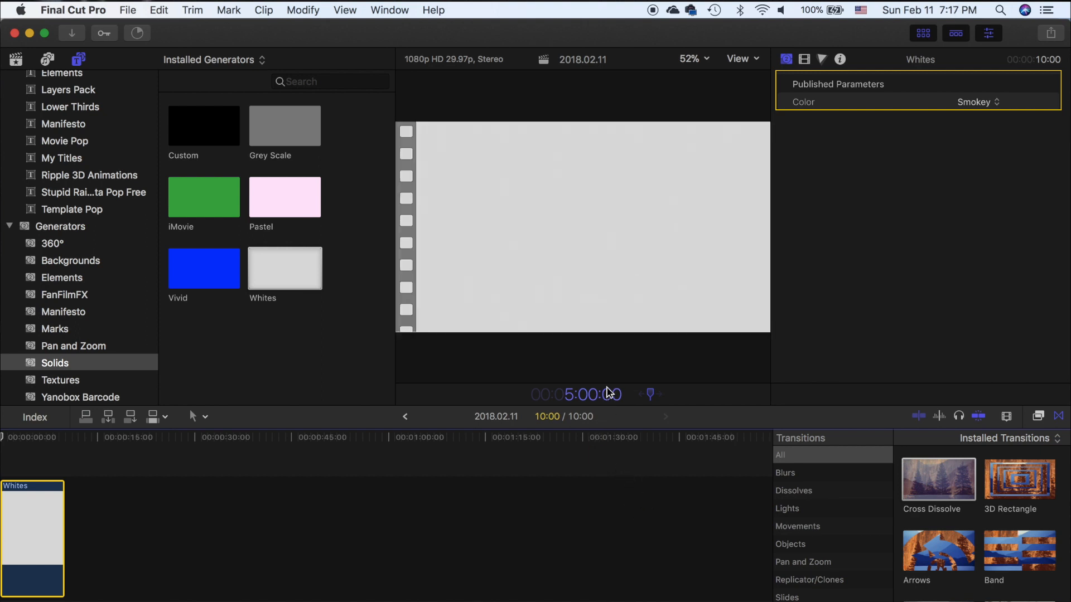
key(Return)
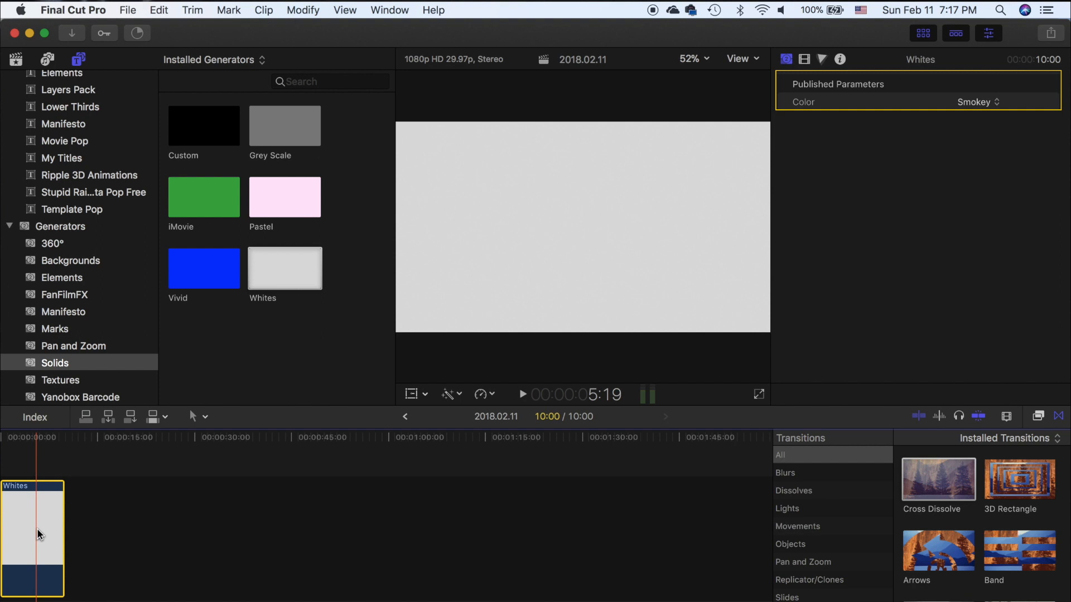
Set the Whites clip's duration in the timeline to 5:00:00.
key(ctrl+d)
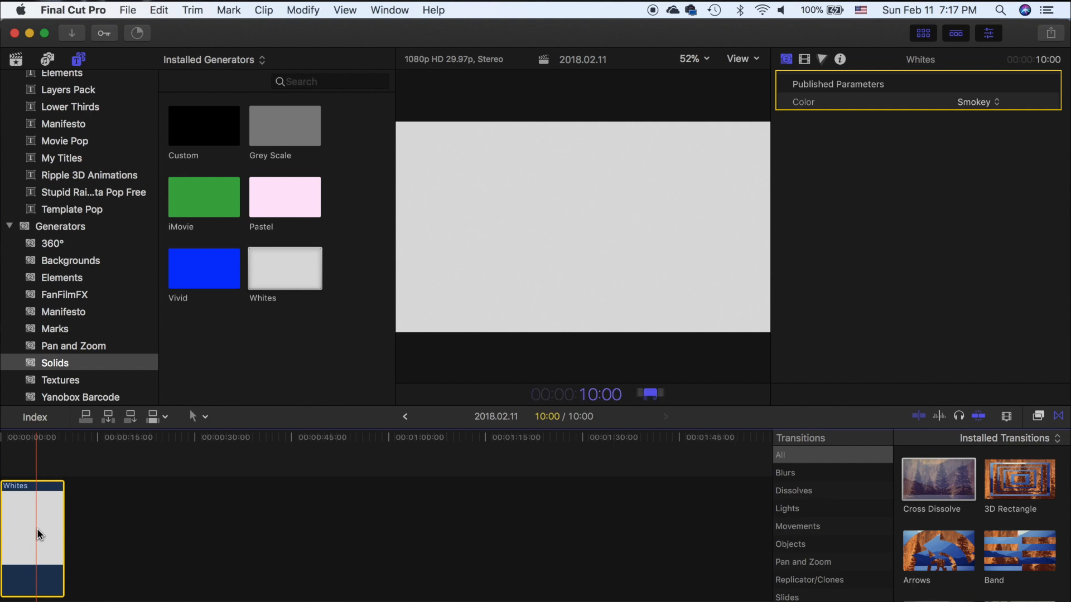
text(120)
key(Return)
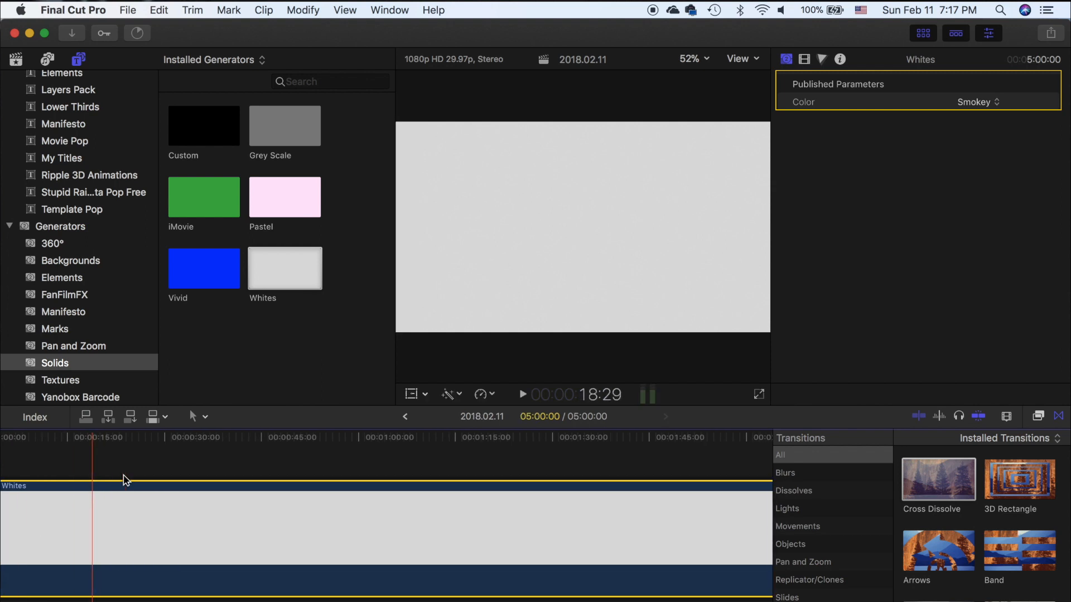
Place the selected range of MVI_5694 above the Whites clip, starting at the beginning of the timeline.
scroll(114, 483, left, 3)
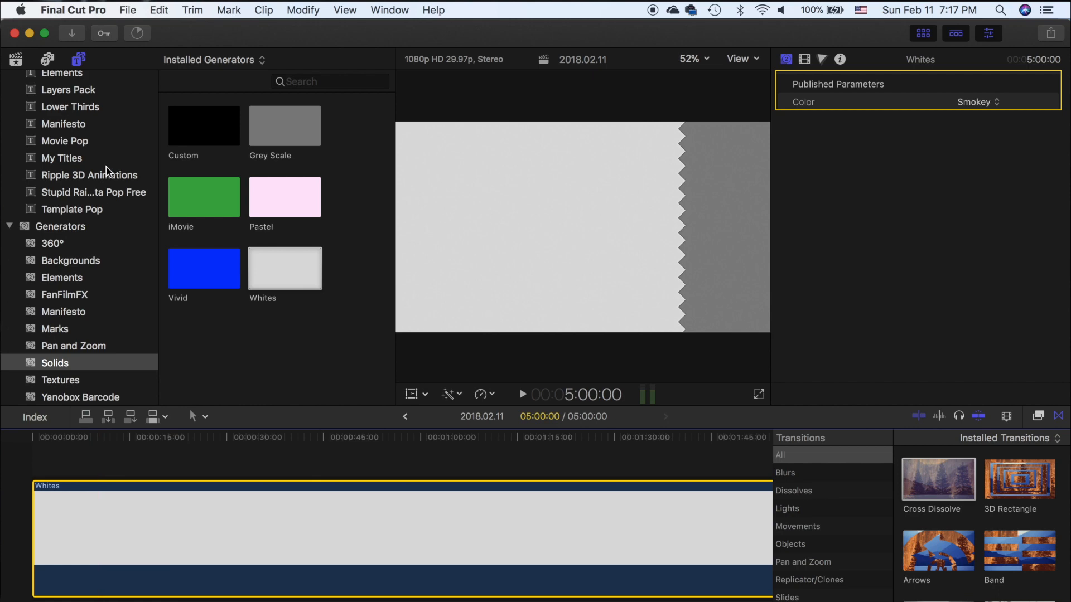
click(15, 59)
click(306, 295)
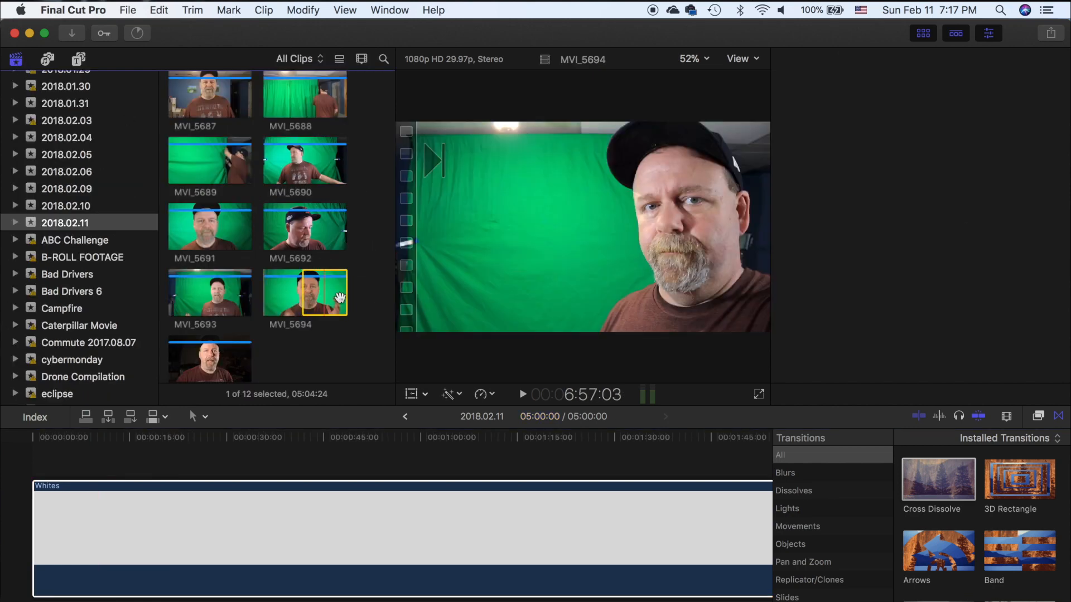
drag(300, 300, 36, 439)
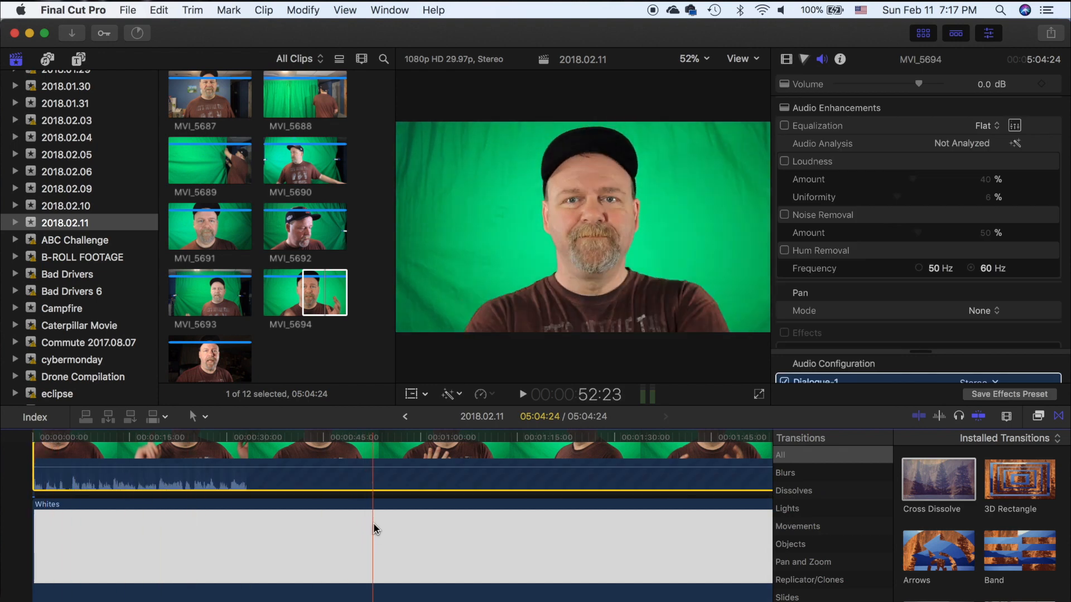
Apply the Keyer effect from the Keying category to the MVI_5694 clip in the timeline.
scroll(372, 519, up, 3)
scroll(368, 515, down, 1)
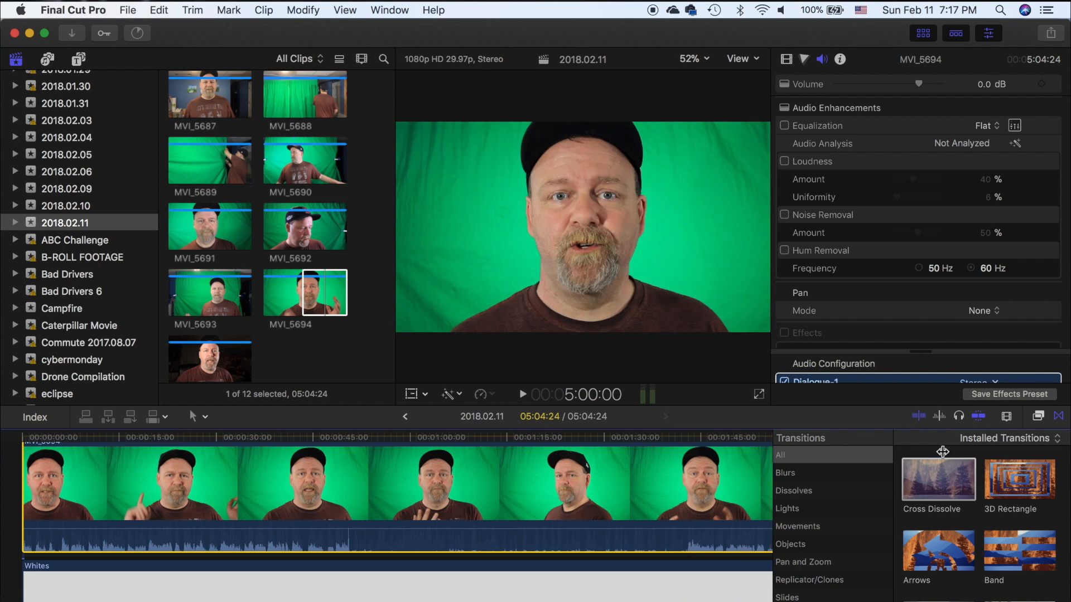
click(1008, 416)
click(1008, 416)
click(1038, 417)
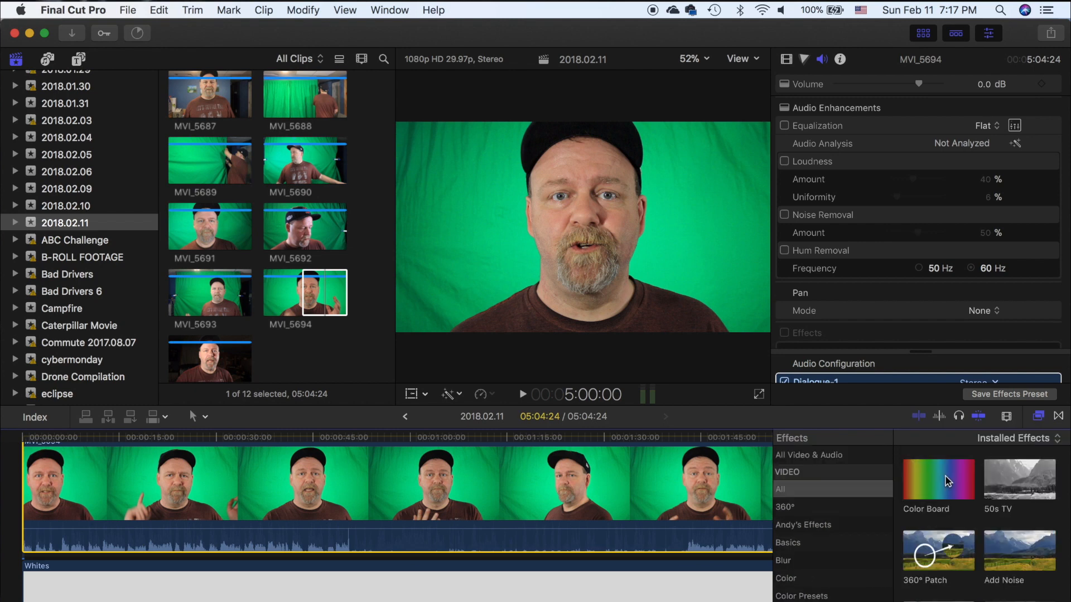
scroll(815, 534, down, 5)
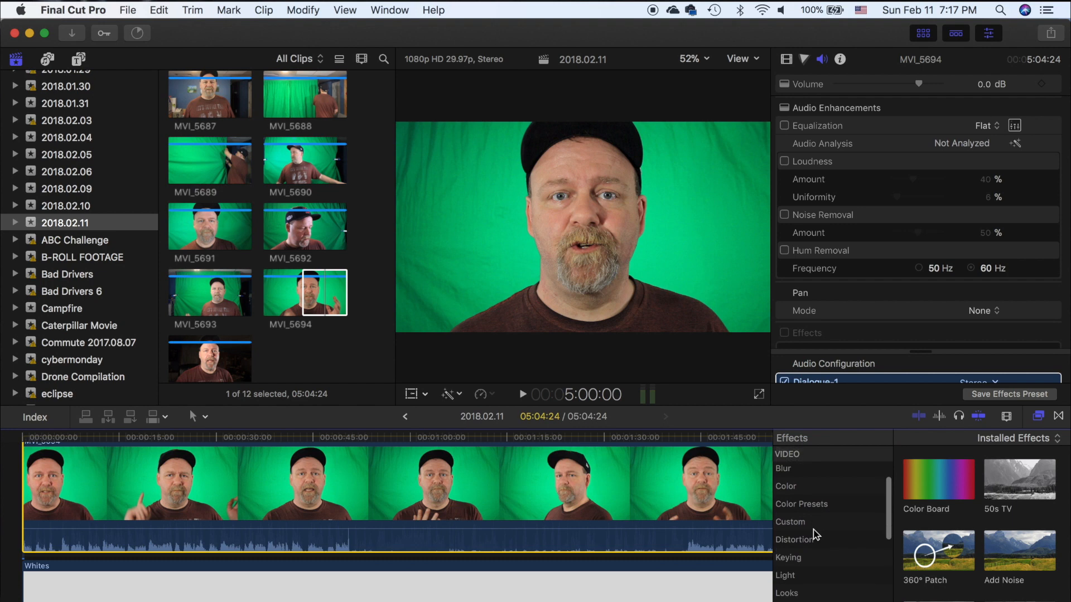
scroll(809, 534, down, 1)
click(793, 531)
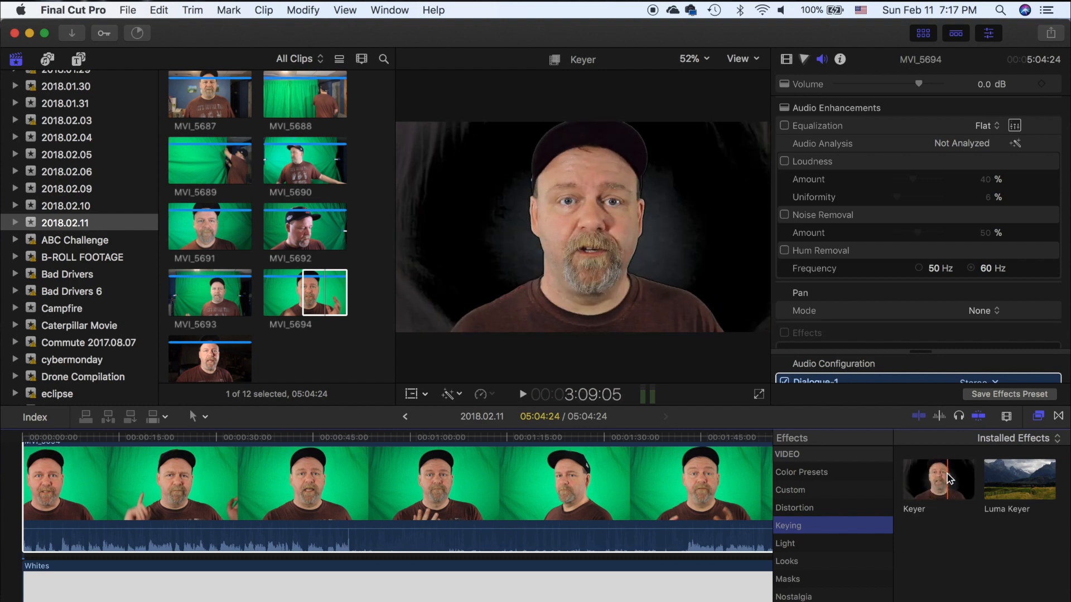
drag(940, 480, 454, 489)
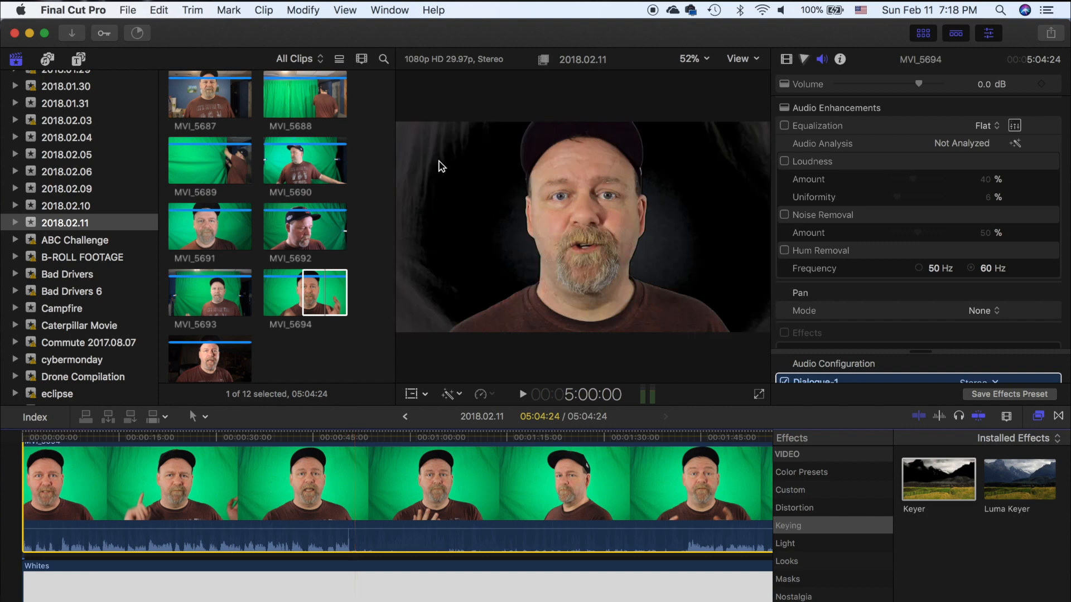
At 39:23, sample the wrinkled green backdrop in the frame's upper-left area with the Keyer's Sample Color tool on MVI_5694.
click(279, 439)
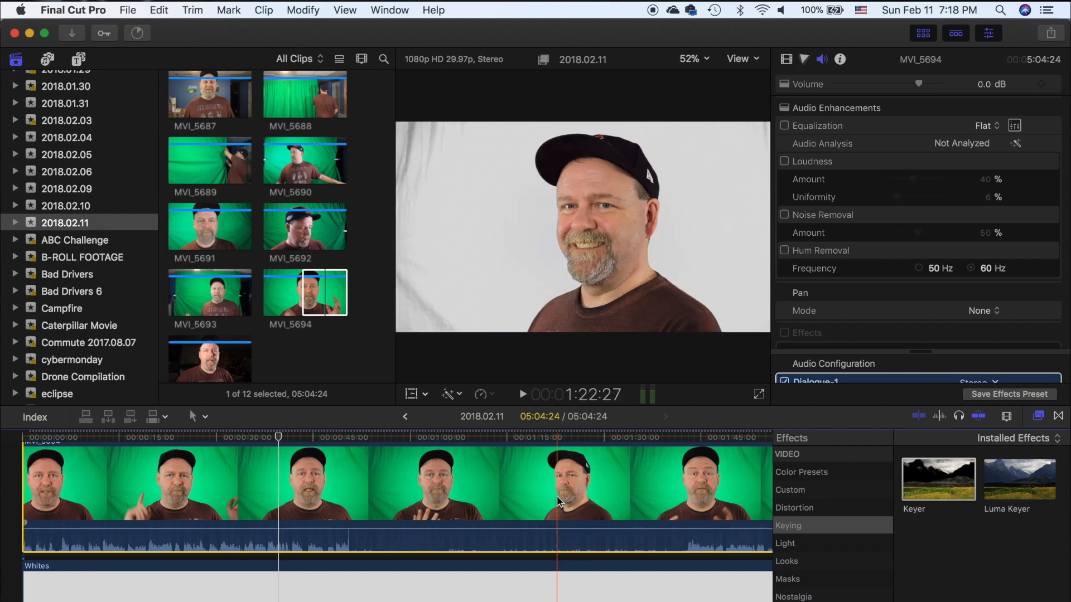
click(787, 60)
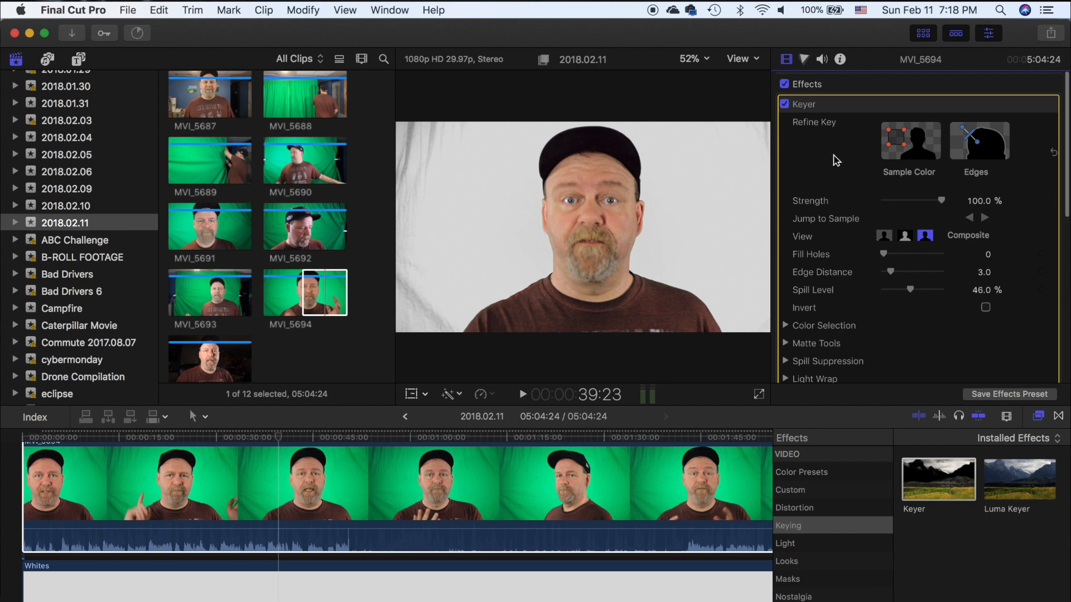
scroll(836, 161, down, 2)
scroll(836, 160, up, 2)
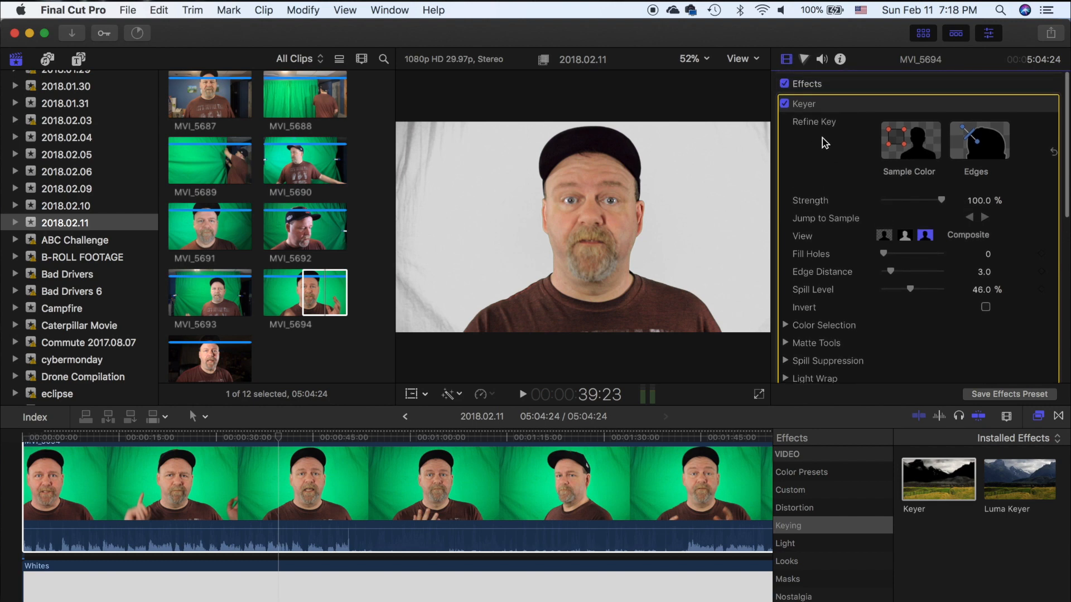
scroll(824, 143, down, 10)
scroll(824, 143, up, 7)
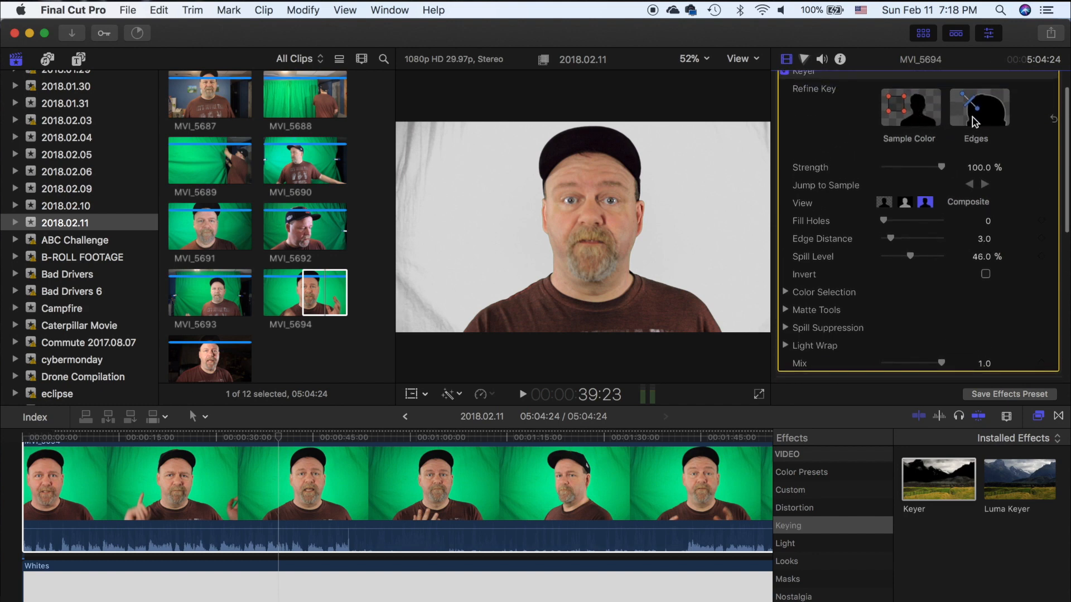
click(902, 113)
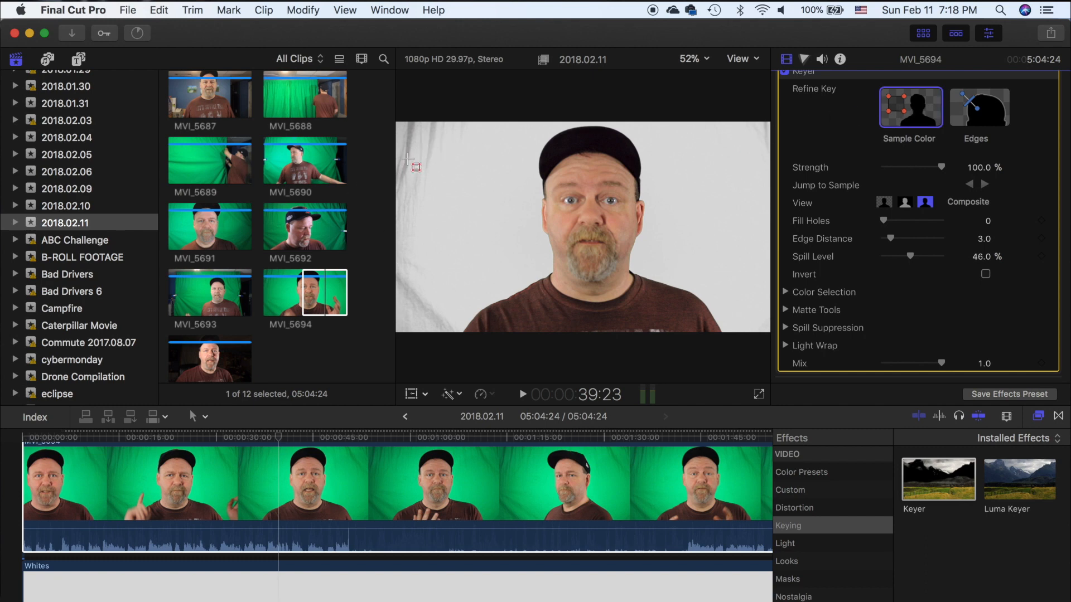
drag(408, 158, 470, 218)
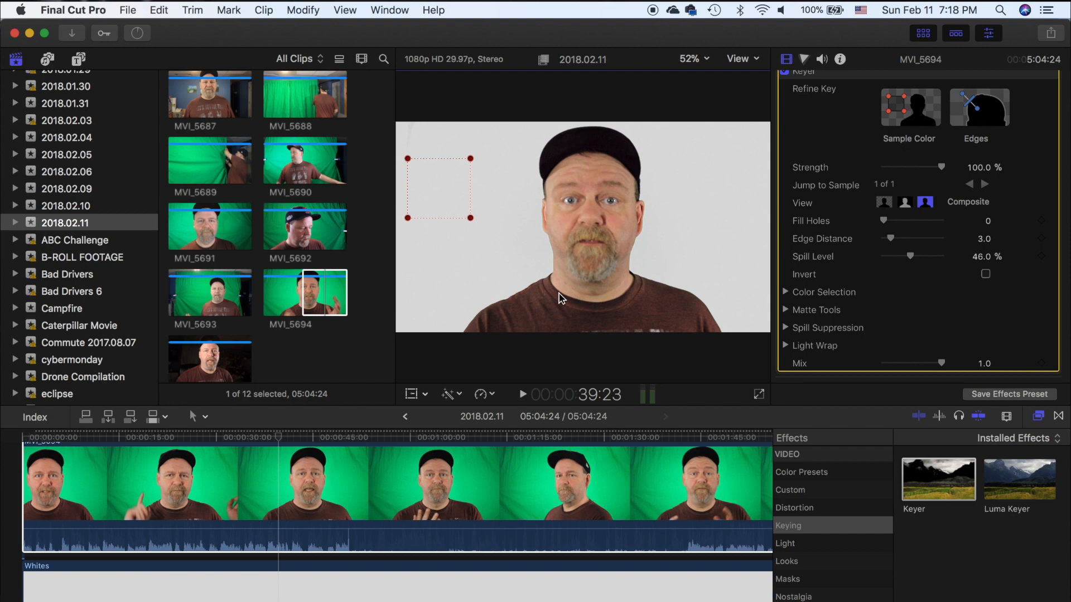
Find the Vignette effect among all video effects and apply it to the Whites background clip in the timeline.
click(388, 446)
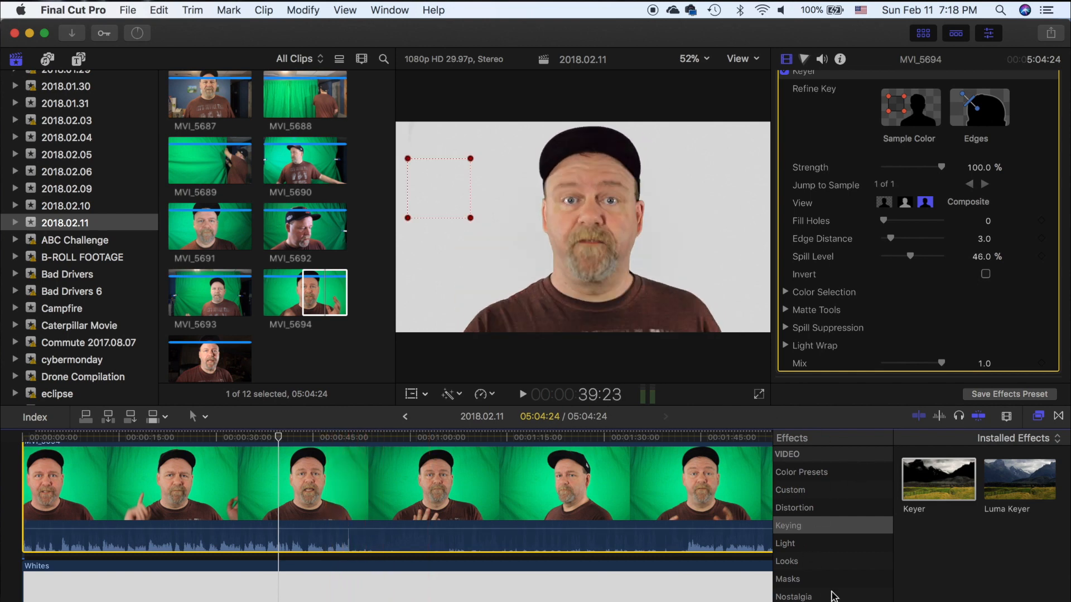
scroll(827, 592, down, 5)
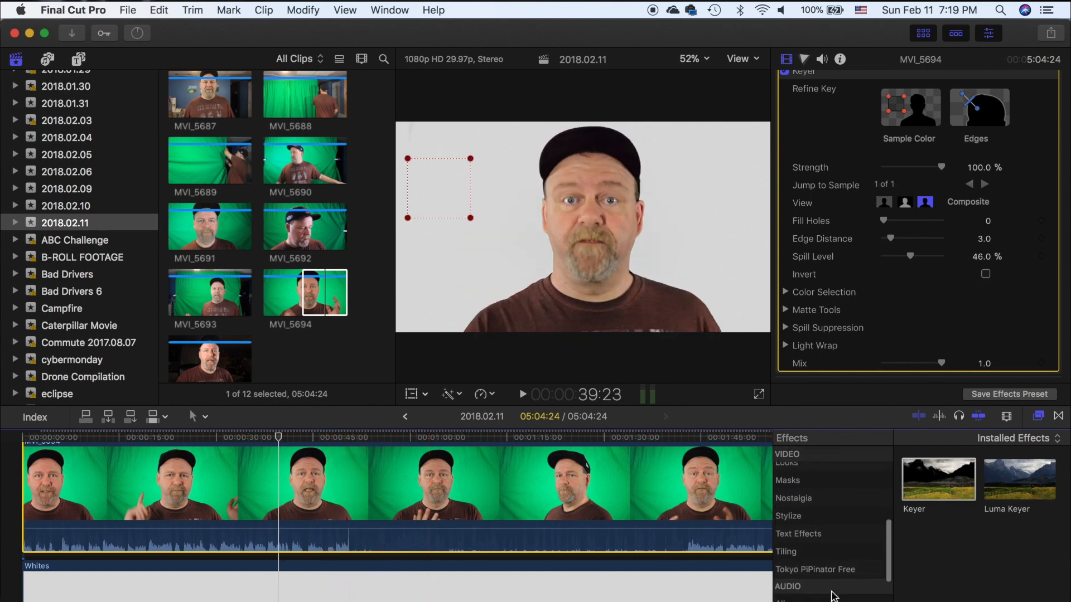
scroll(833, 596, down, 1)
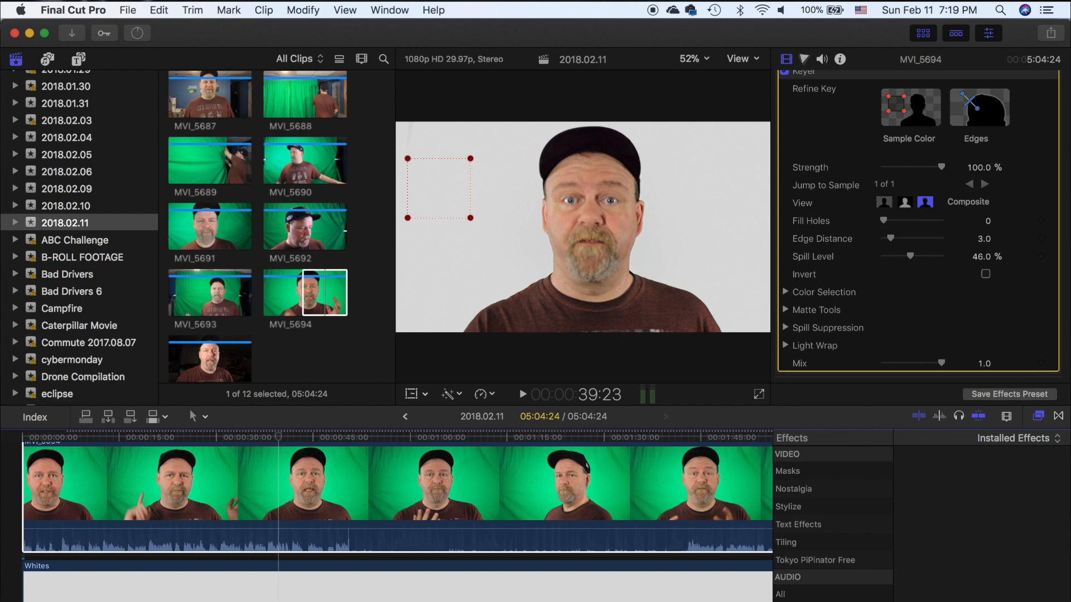
scroll(840, 533, up, 10)
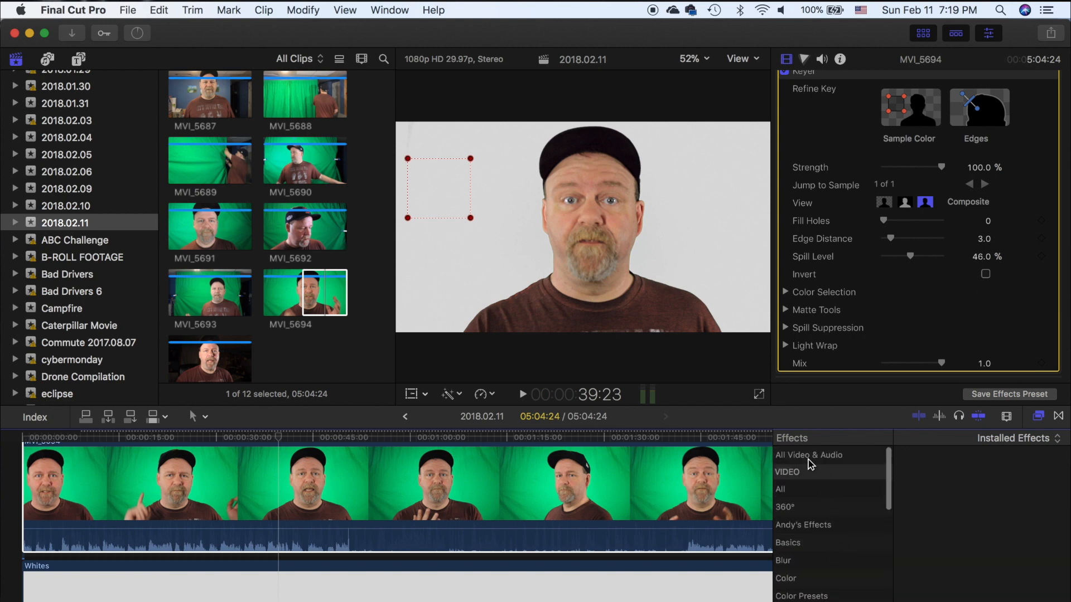
click(783, 490)
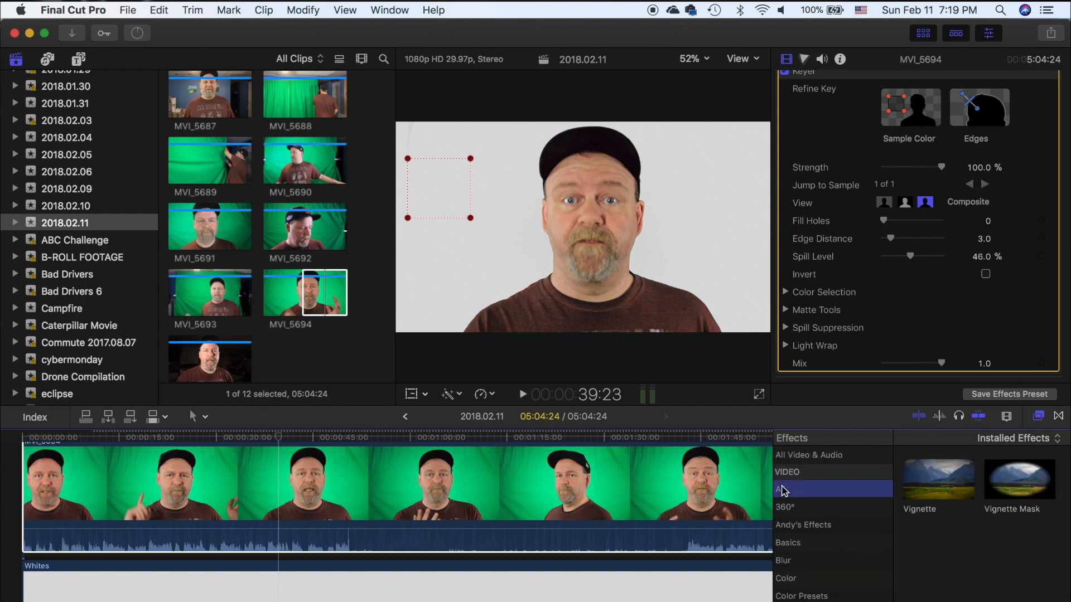
drag(947, 489, 601, 594)
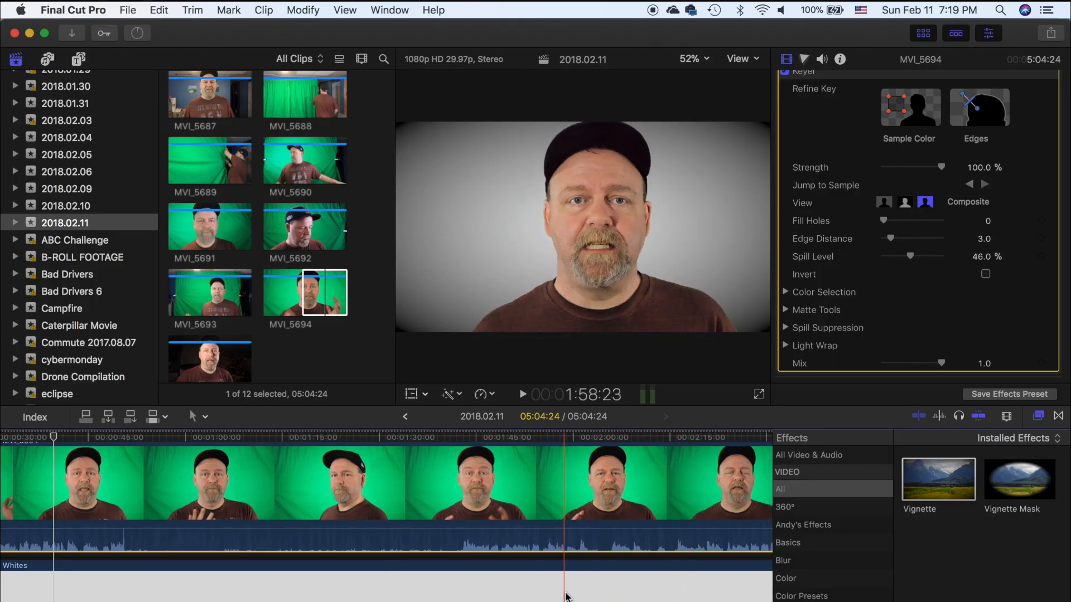
Disable the Keyer effect on MVI_5694 and re-enable it to compare the original green screen with the keyed picture.
scroll(831, 126, up, 3)
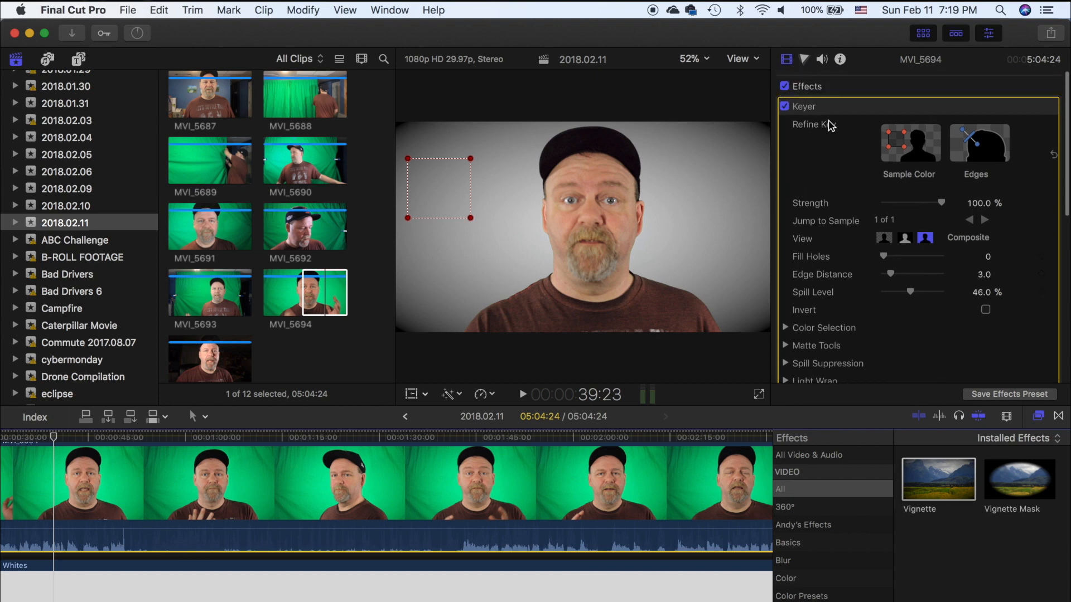
click(785, 104)
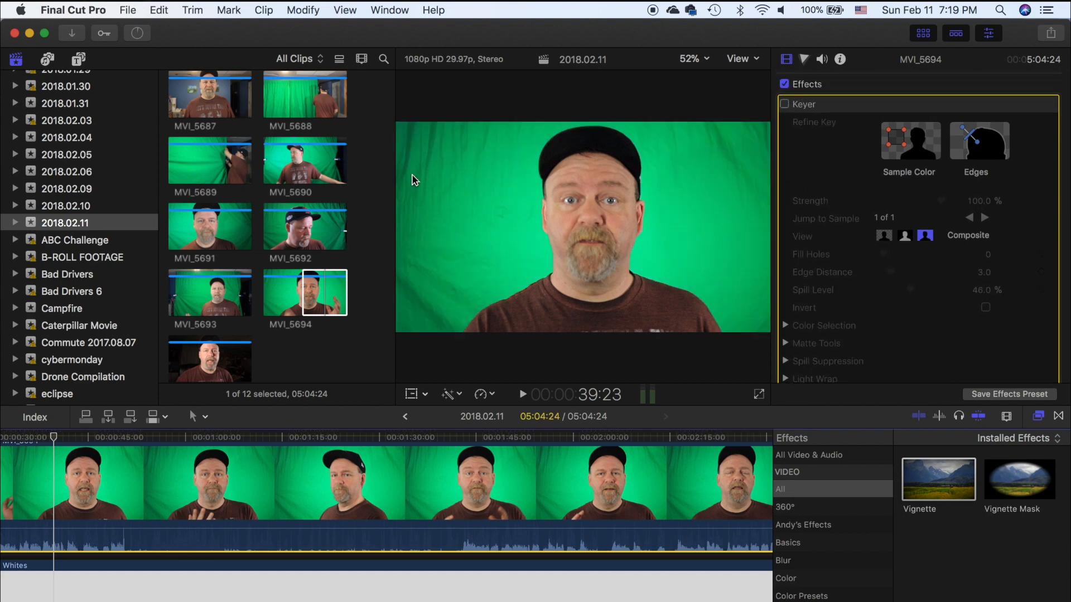
click(785, 104)
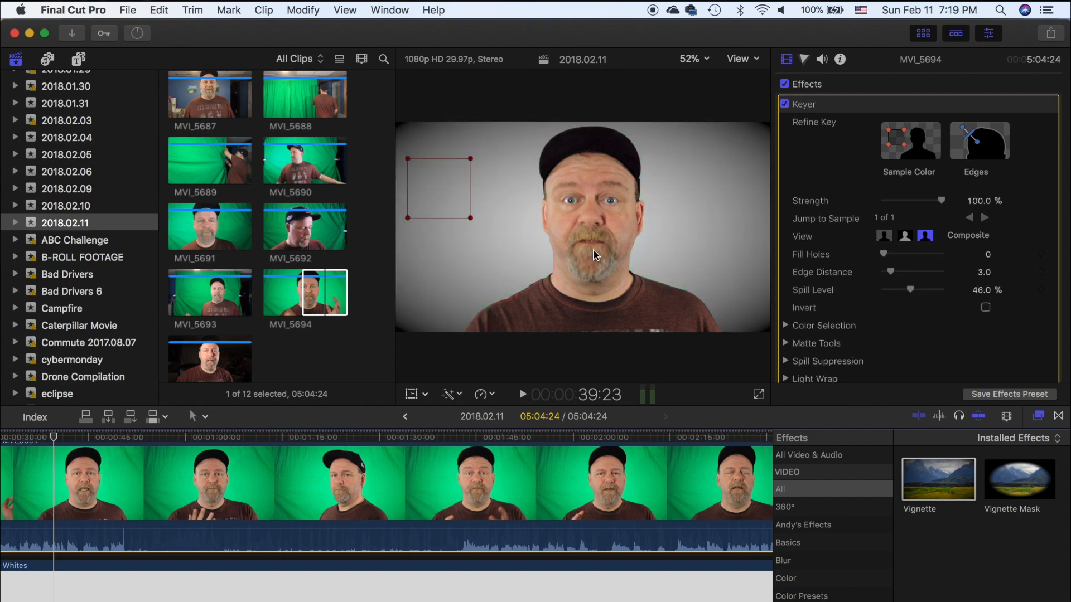